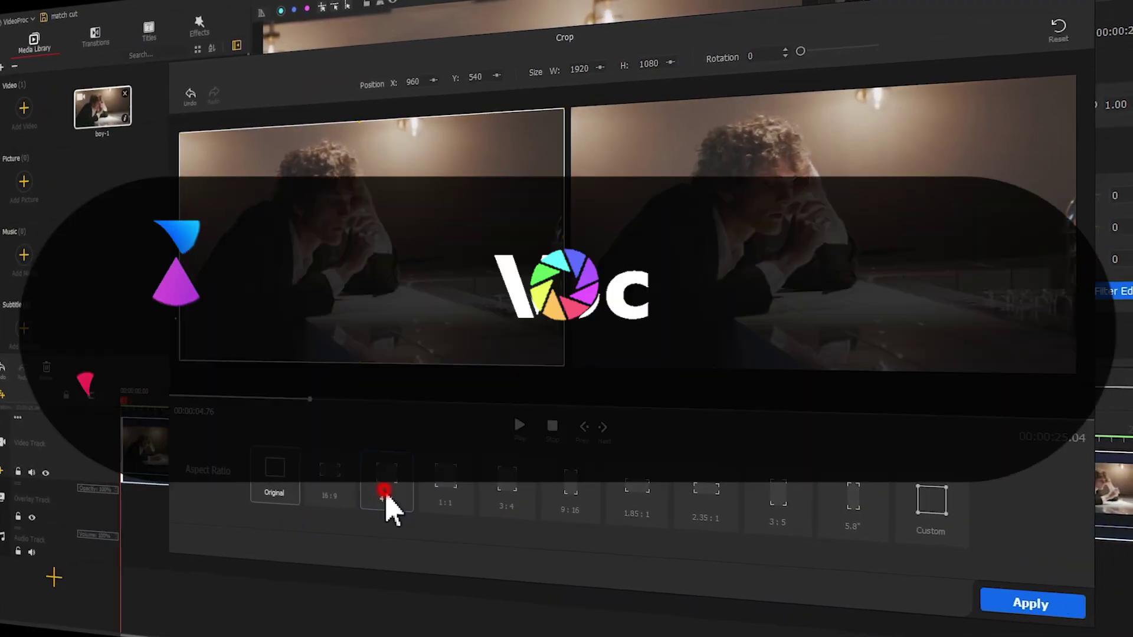
# Crop the boy-1 clip to a 4:3 frame (1440×1080), shifting the crop area left
pyautogui.click(388, 494)
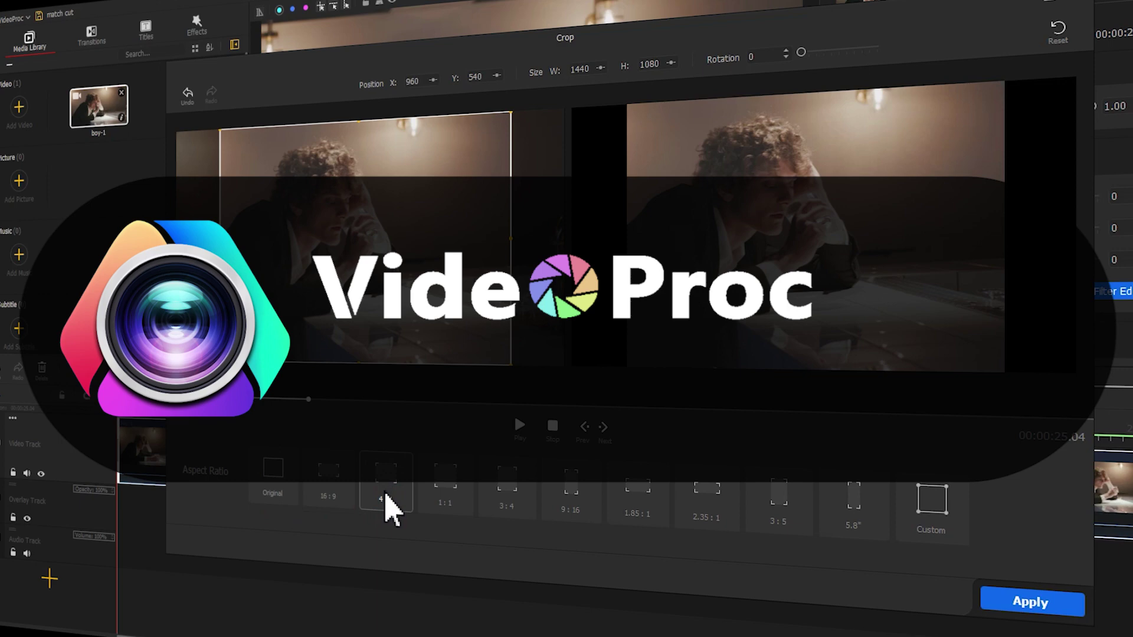
pyautogui.moveTo(435, 260); pyautogui.dragTo(369, 265)
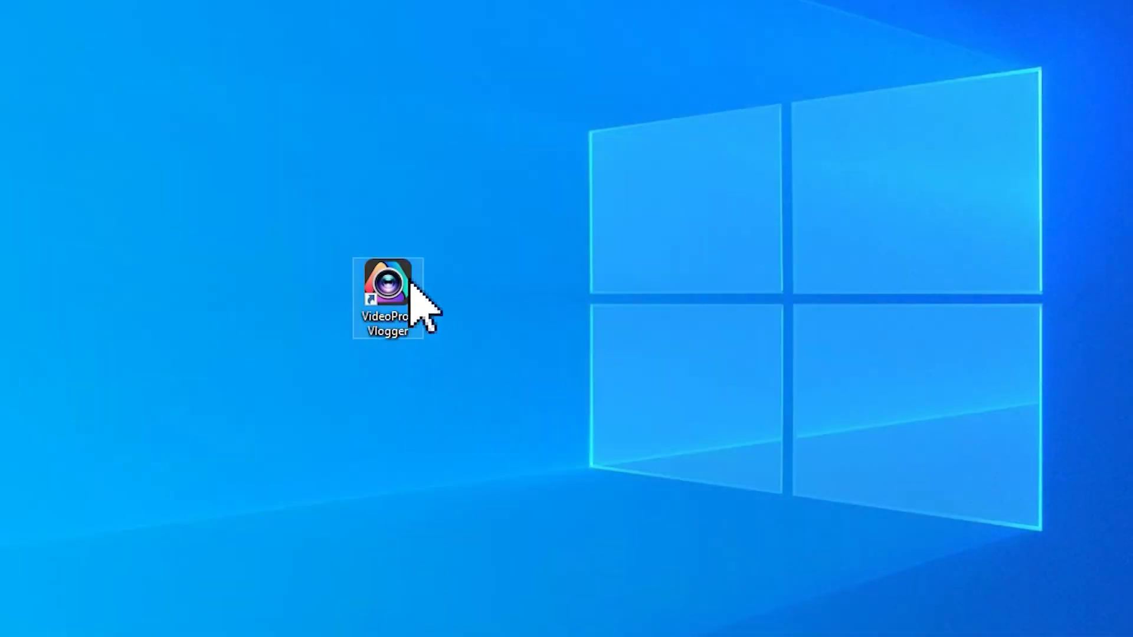
# Launch VideoProc Vlogger and import the cat and sea videos into the Media Library
pyautogui.doubleClick(412, 284)
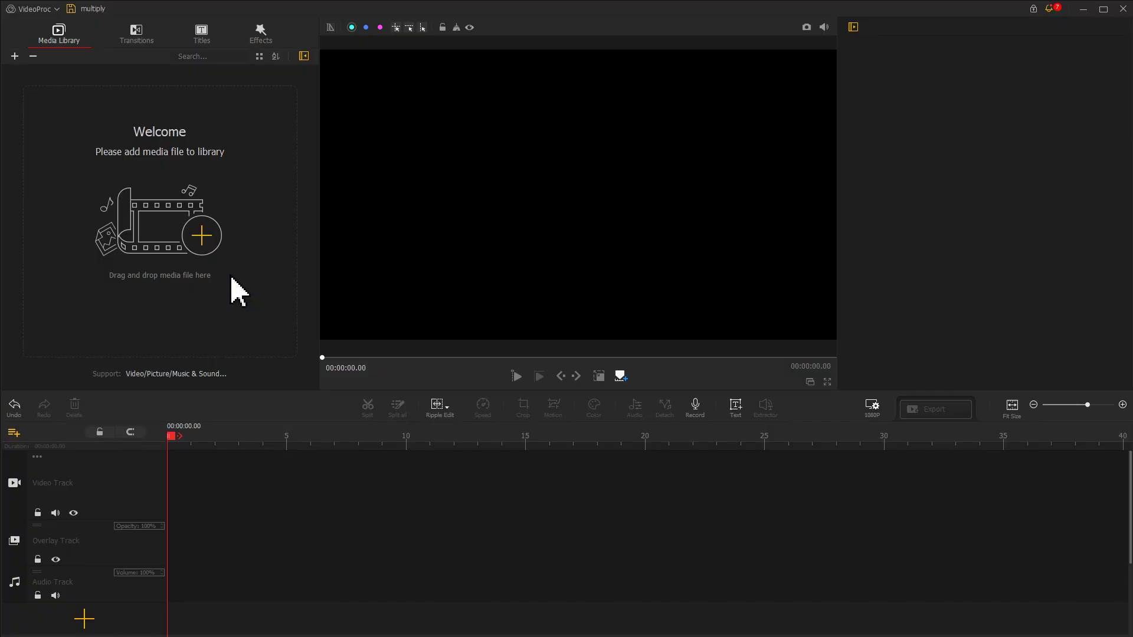
pyautogui.click(214, 244)
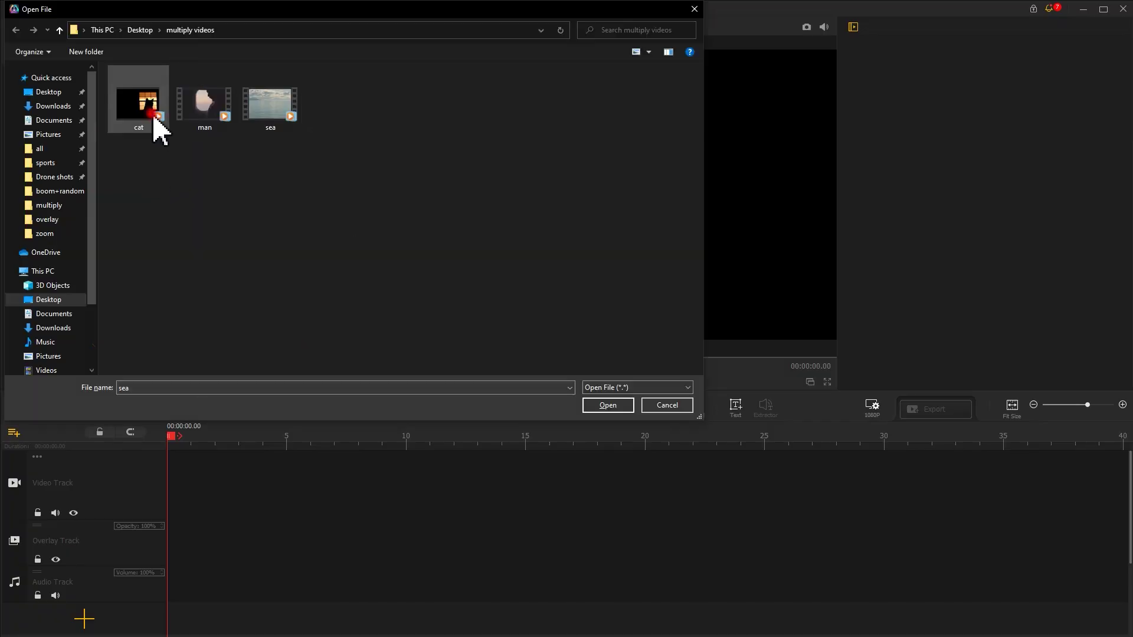
pyautogui.click(157, 121)
pyautogui.keyDown('ctrl'); pyautogui.click(284, 108); pyautogui.keyUp('ctrl')
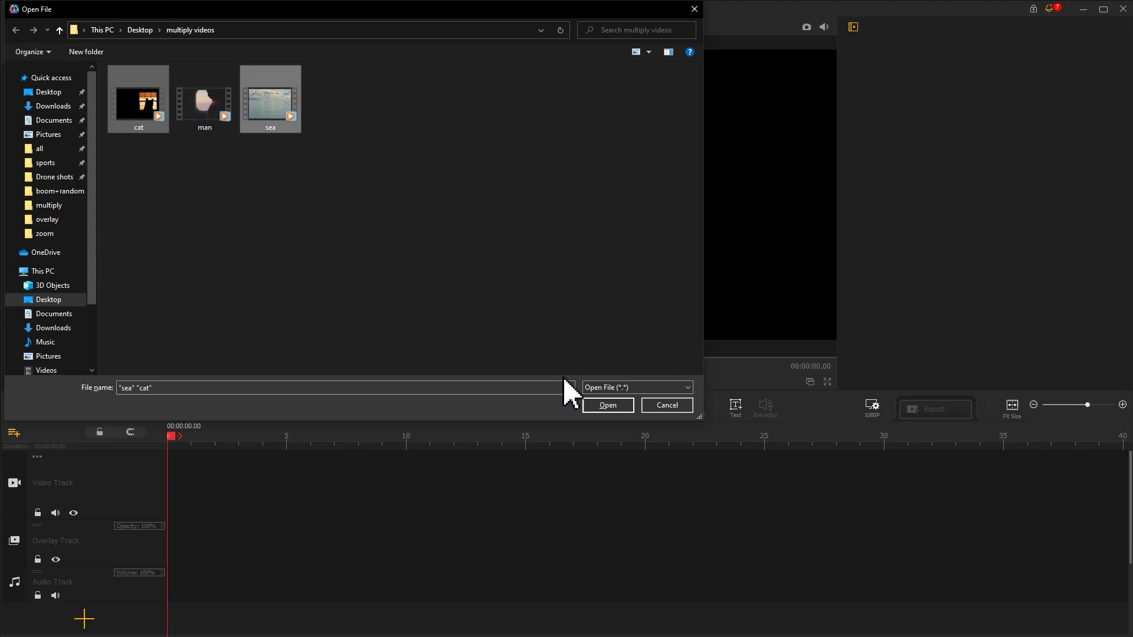
pyautogui.click(593, 407)
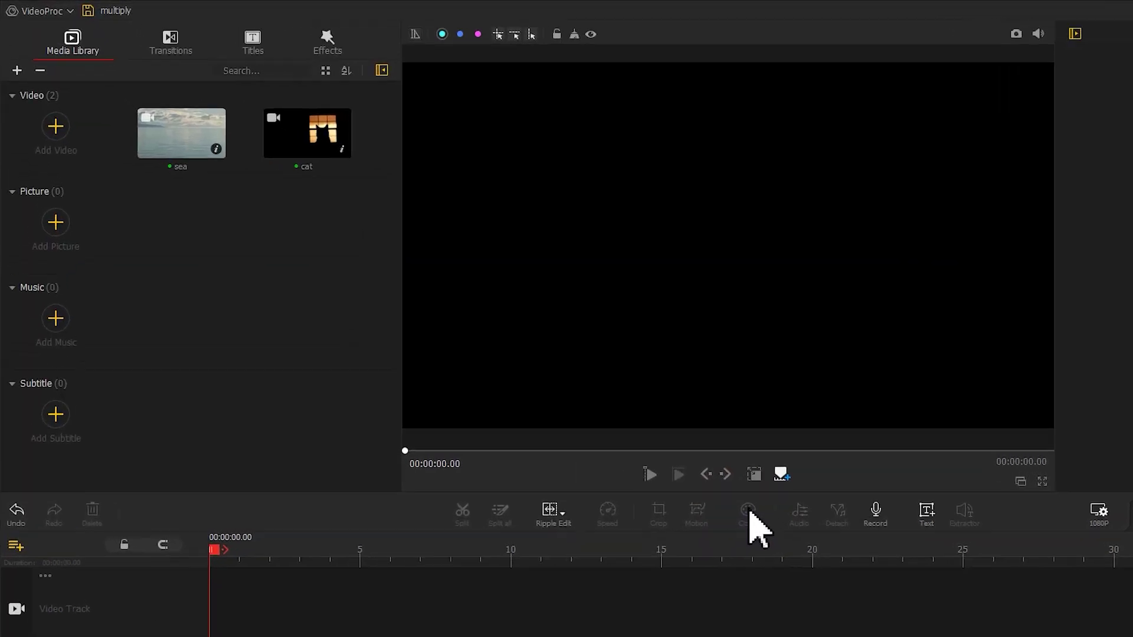
# Preview the cat video, then play the sea video in the preview
pyautogui.click(322, 154)
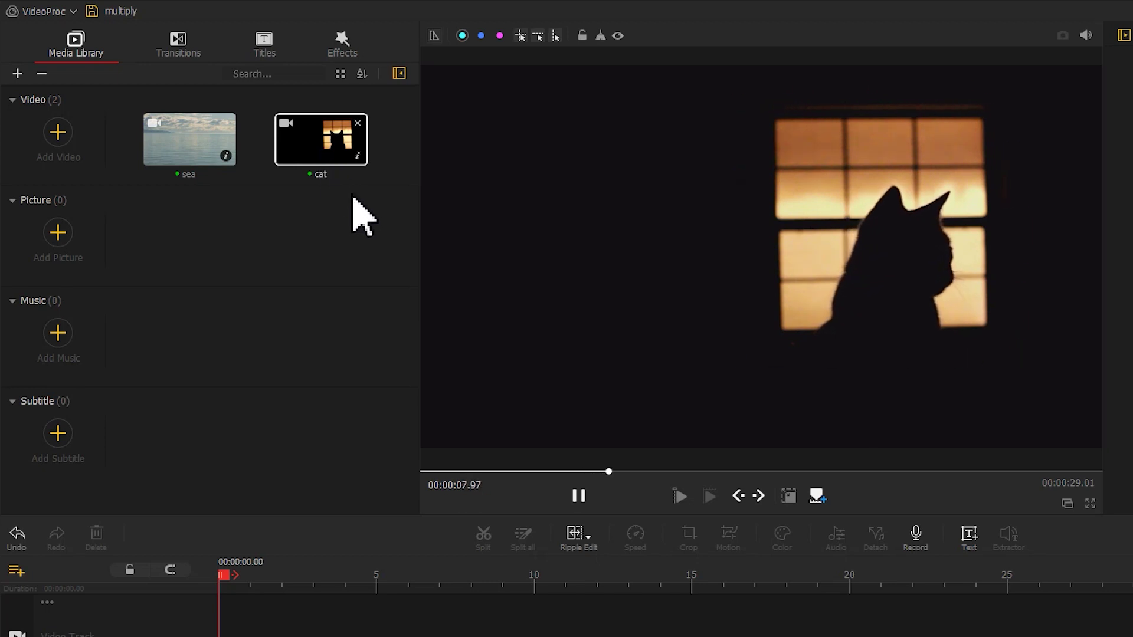
pyautogui.click(578, 496)
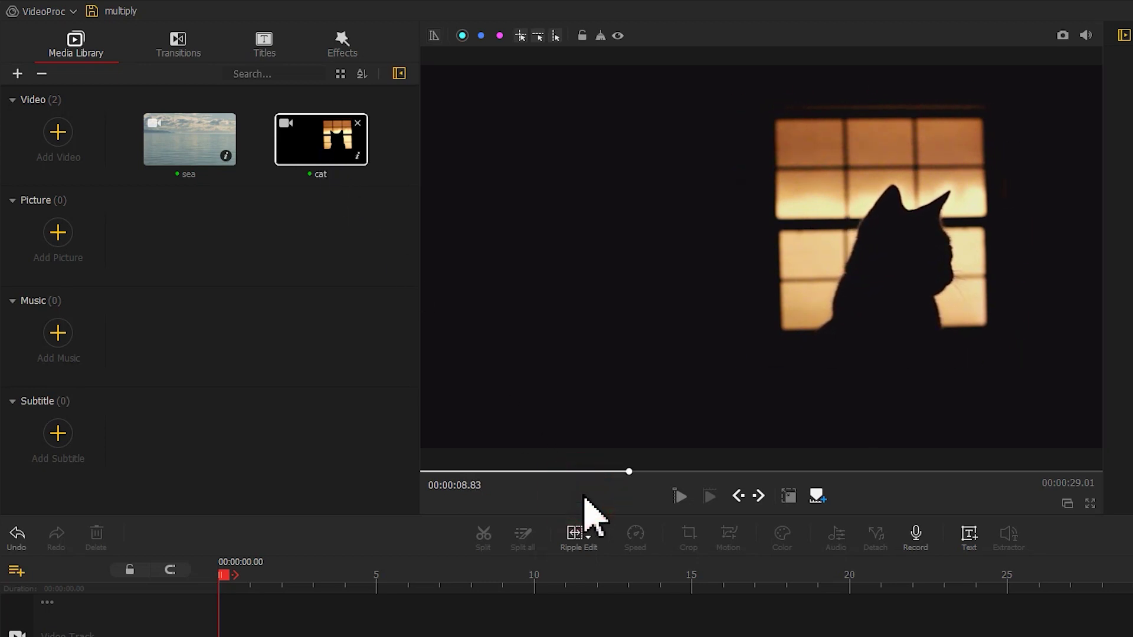
pyautogui.click(190, 157)
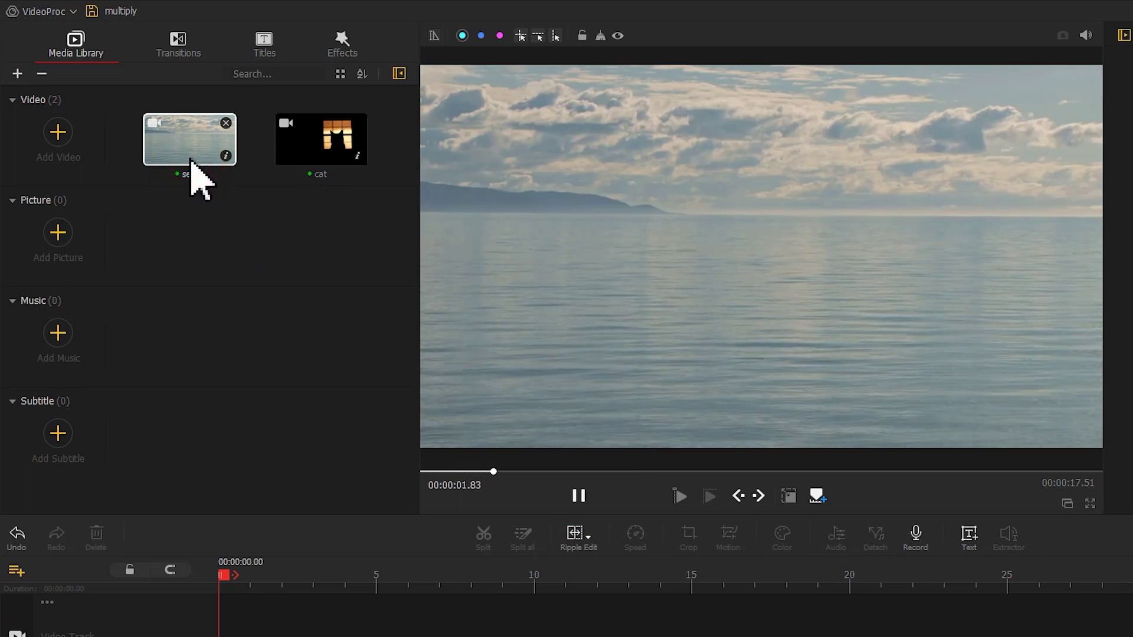
# Put cat on the video track and sea on the overlay track, trimming cat to 17.51 s
pyautogui.click(579, 496)
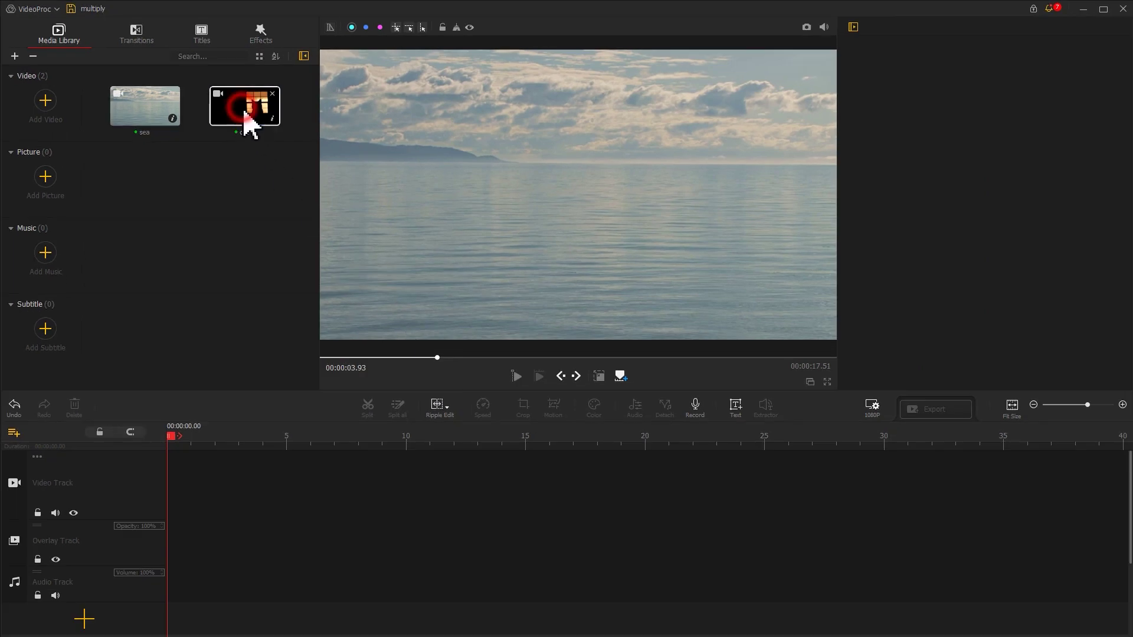
pyautogui.moveTo(325, 147); pyautogui.dragTo(247, 629)
pyautogui.moveTo(182, 465); pyautogui.dragTo(182, 465)
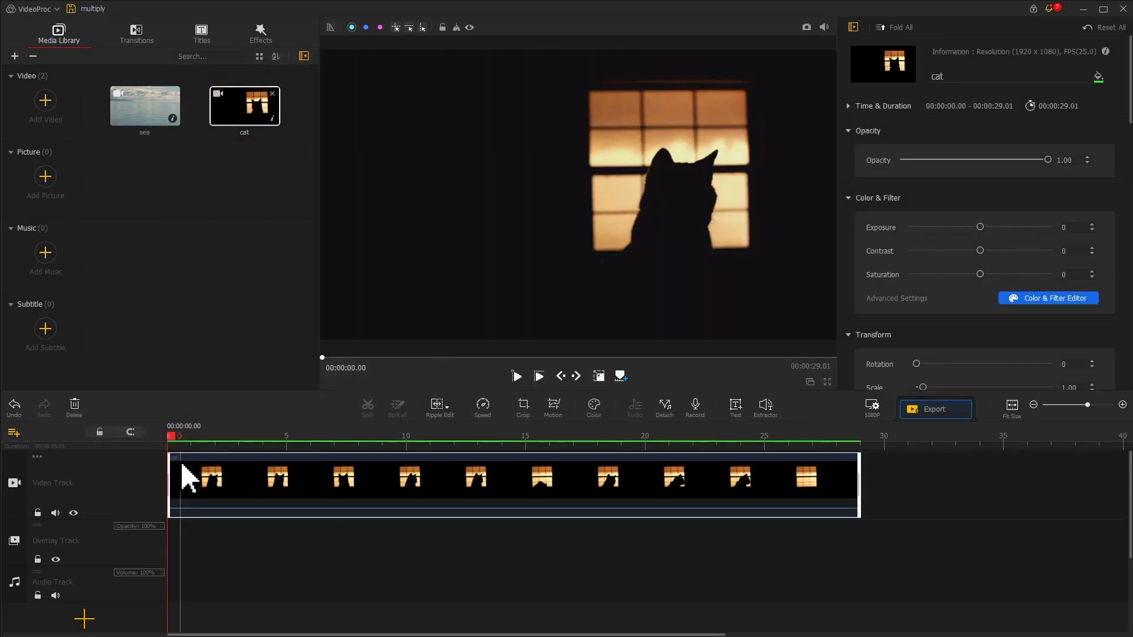
pyautogui.moveTo(131, 126); pyautogui.dragTo(169, 554)
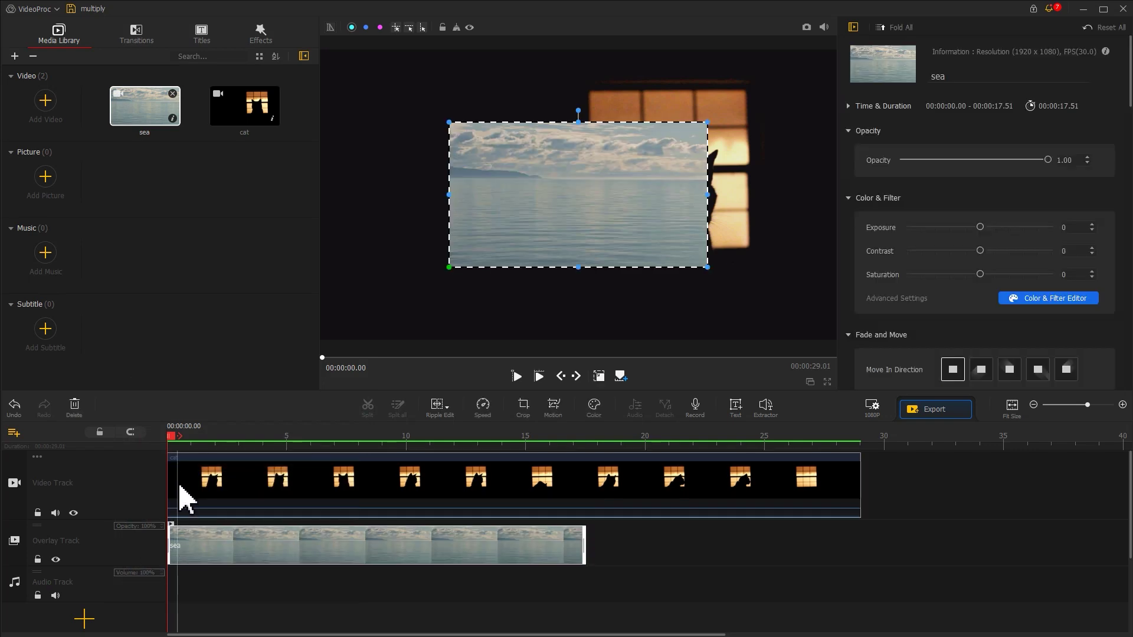
pyautogui.moveTo(168, 481); pyautogui.dragTo(343, 484)
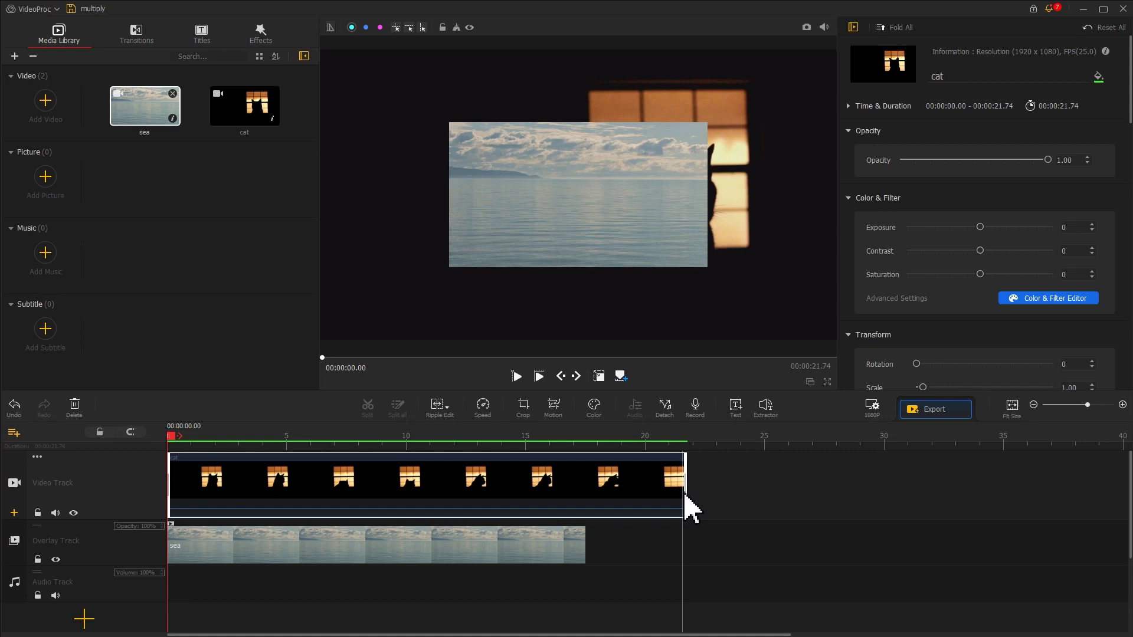
pyautogui.moveTo(685, 491); pyautogui.dragTo(584, 494)
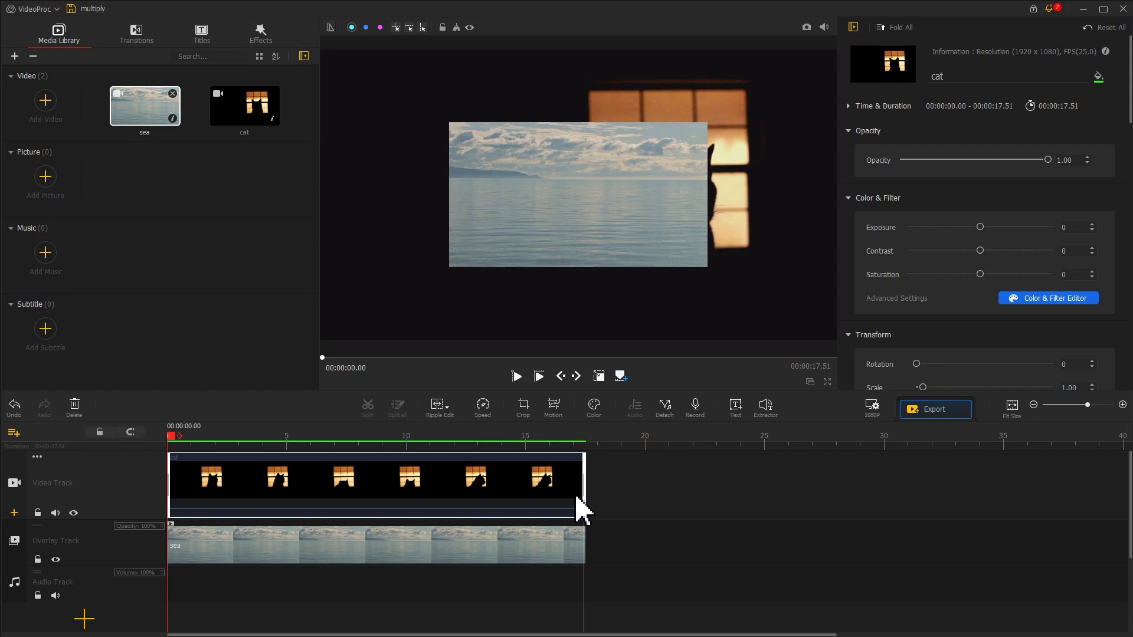
# Drag the sea overlay's corners outward until it covers the entire preview frame over the cat clip
pyautogui.click(407, 557)
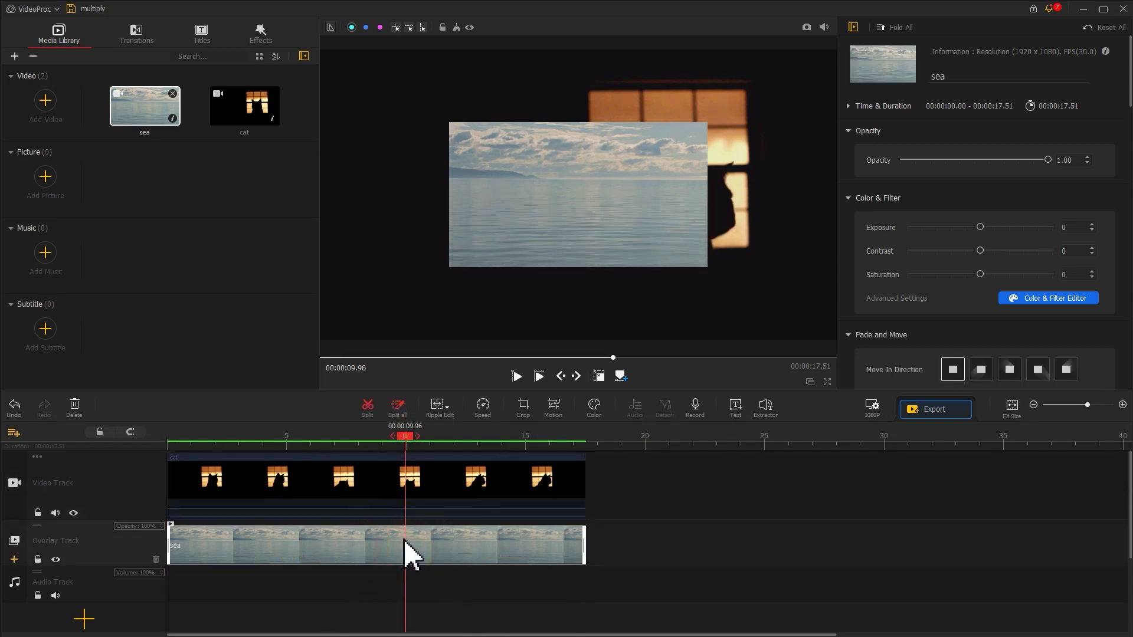
pyautogui.click(520, 199)
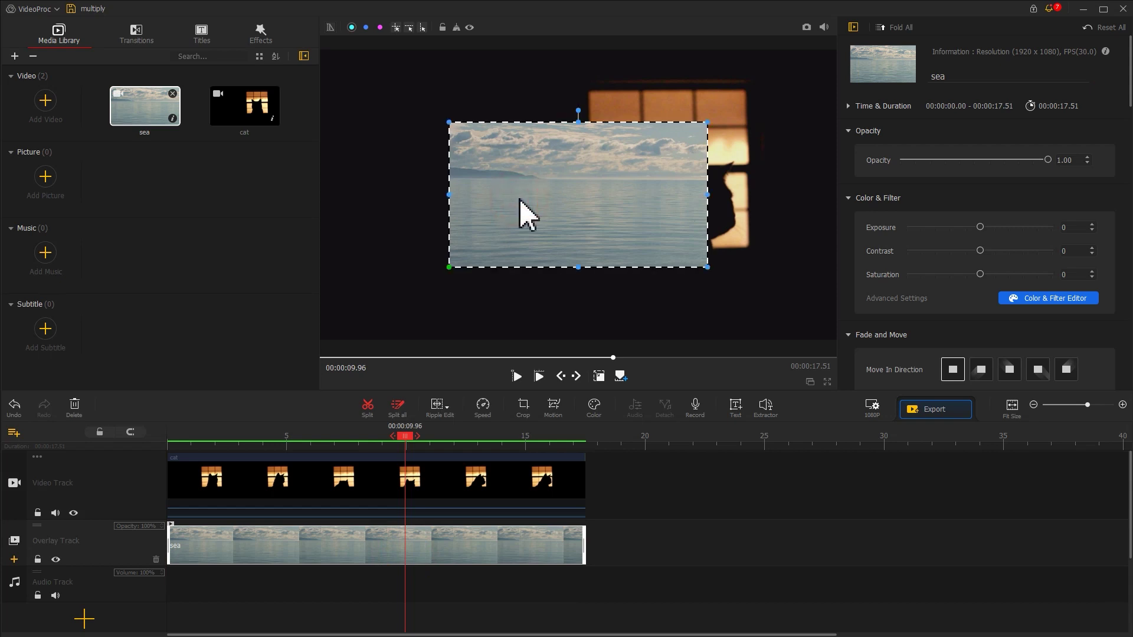
pyautogui.moveTo(450, 267); pyautogui.dragTo(320, 338)
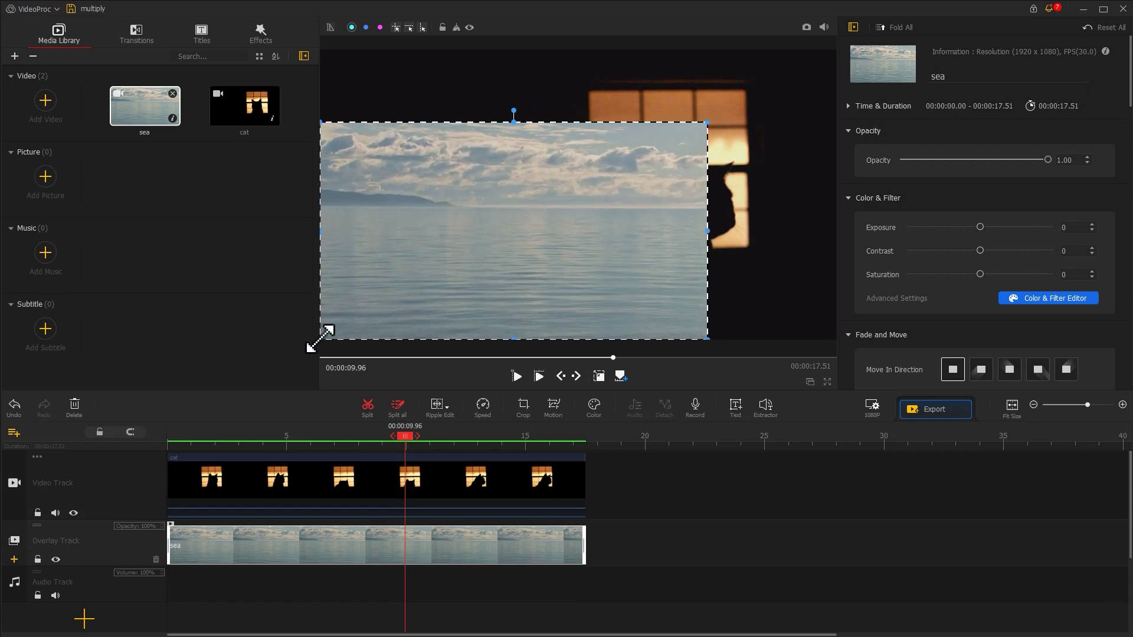
pyautogui.moveTo(708, 122); pyautogui.dragTo(836, 51)
pyautogui.click(830, 45)
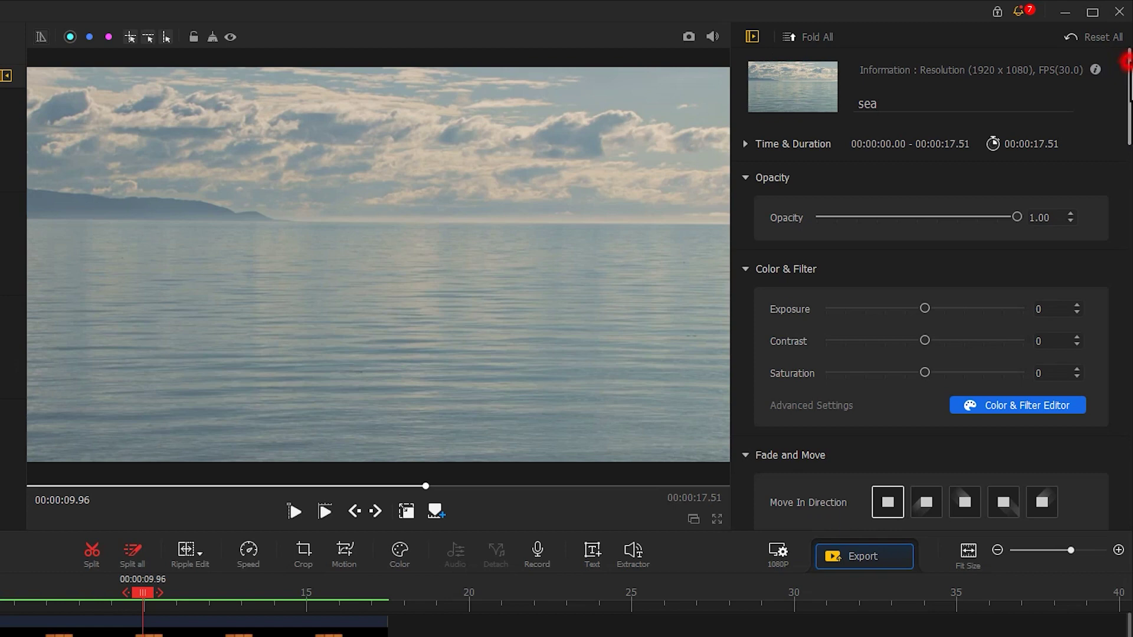
# Set the sea overlay's Compositing blend mode to Multiply
pyautogui.moveTo(1126, 60); pyautogui.dragTo(1127, 442)
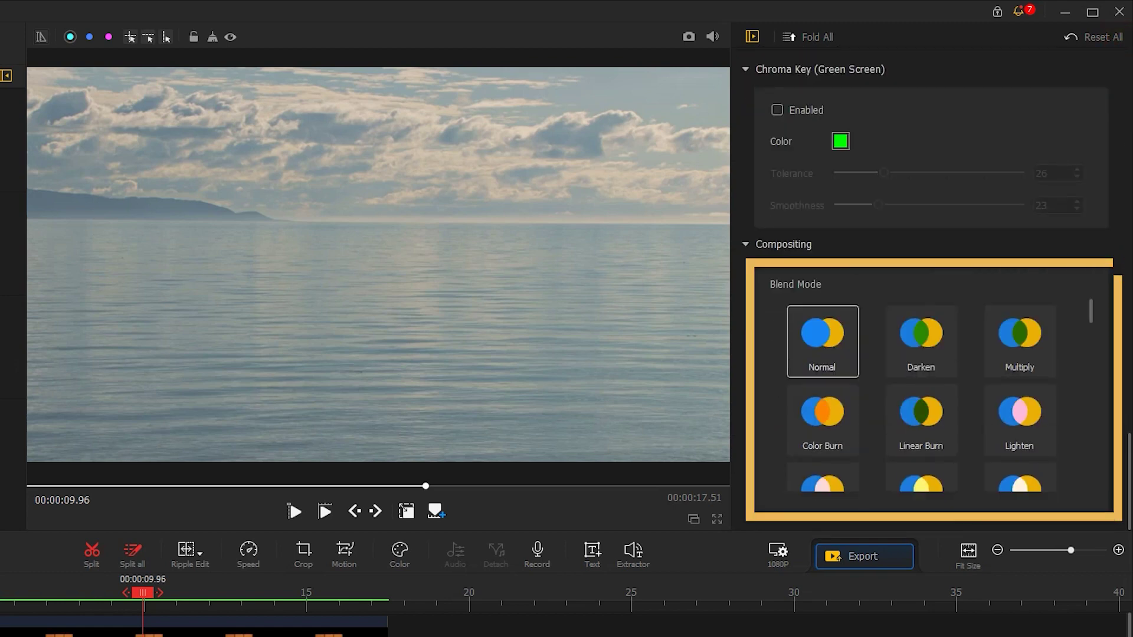
pyautogui.moveTo(1091, 304); pyautogui.dragTo(1080, 278)
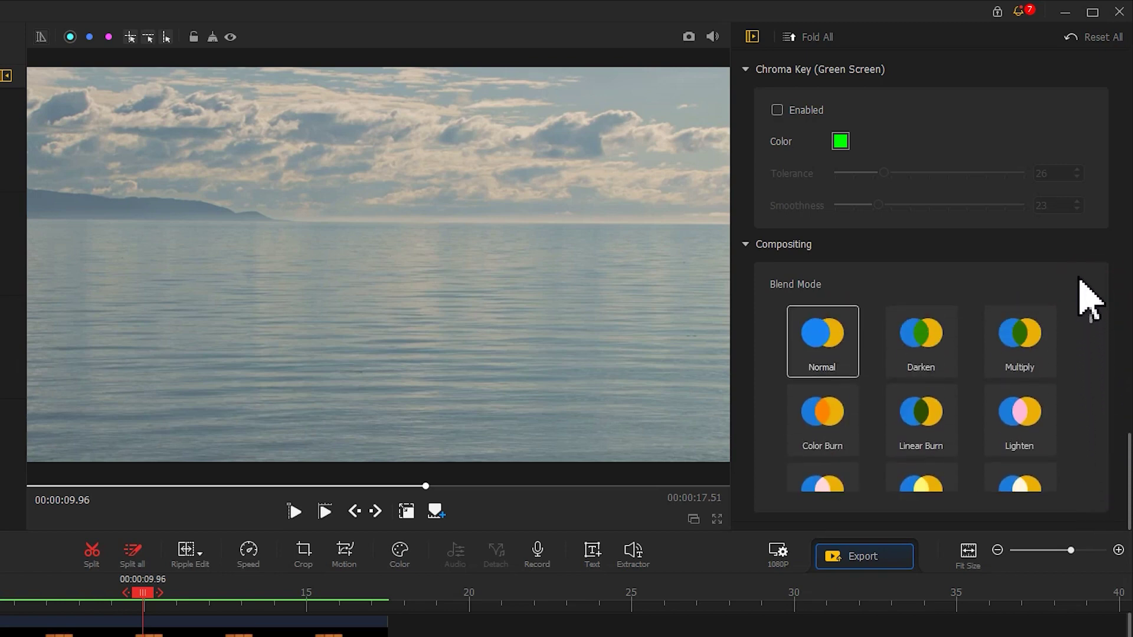
pyautogui.click(1029, 339)
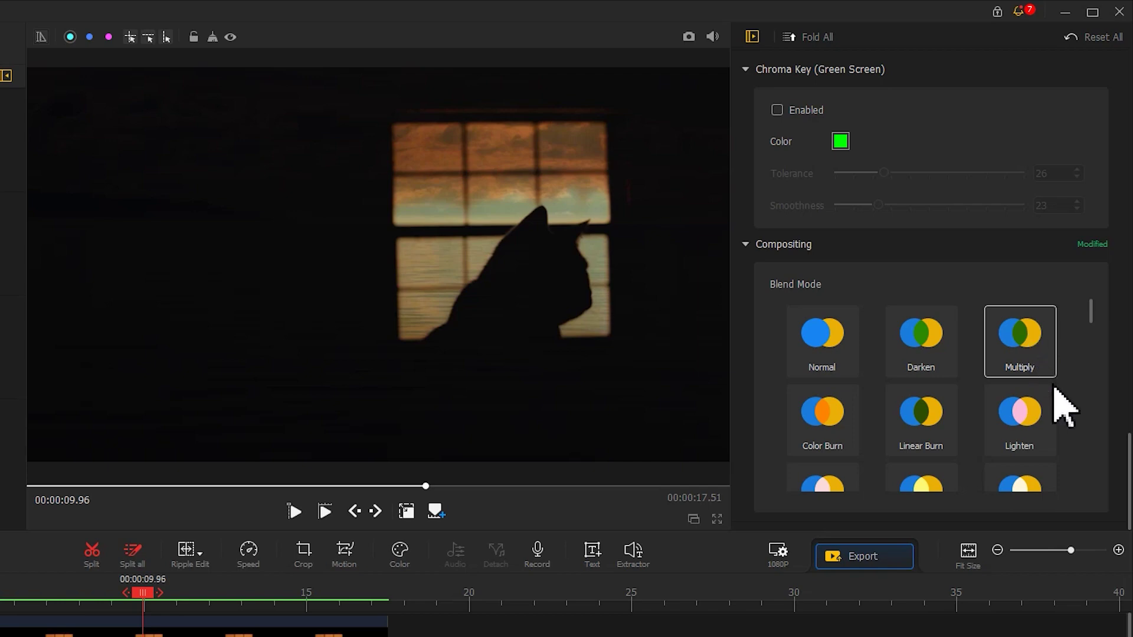
# Give the sea clip Exposure -5, Contrast 10 and Saturation 20, and rewind the playhead to 00:00:00.00
pyautogui.moveTo(1127, 466); pyautogui.dragTo(1128, 103)
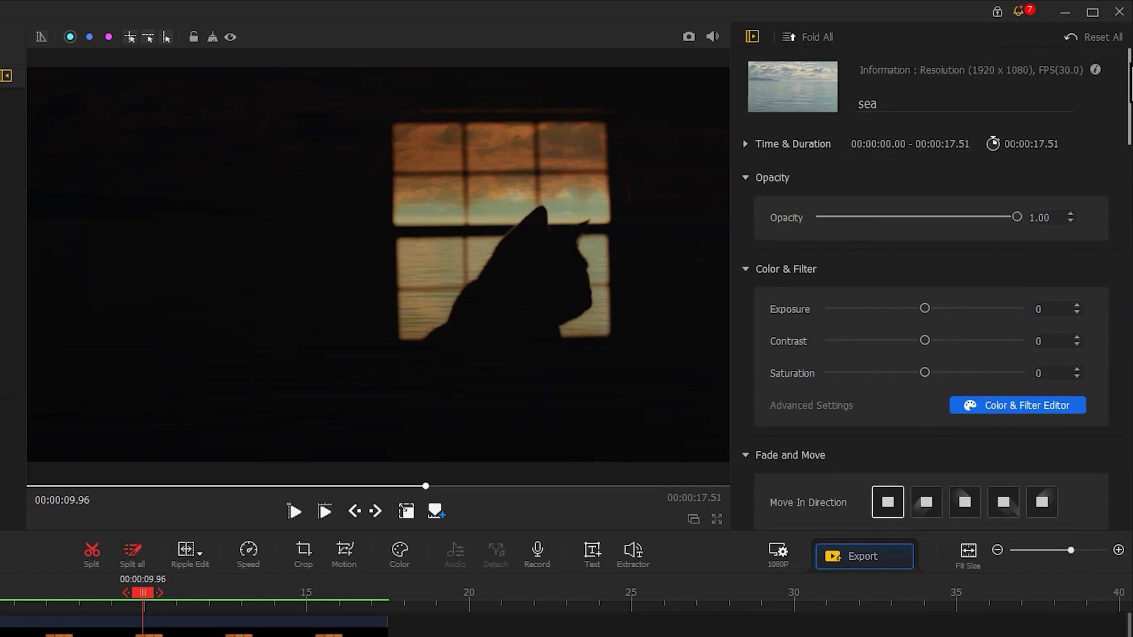
pyautogui.click(924, 308)
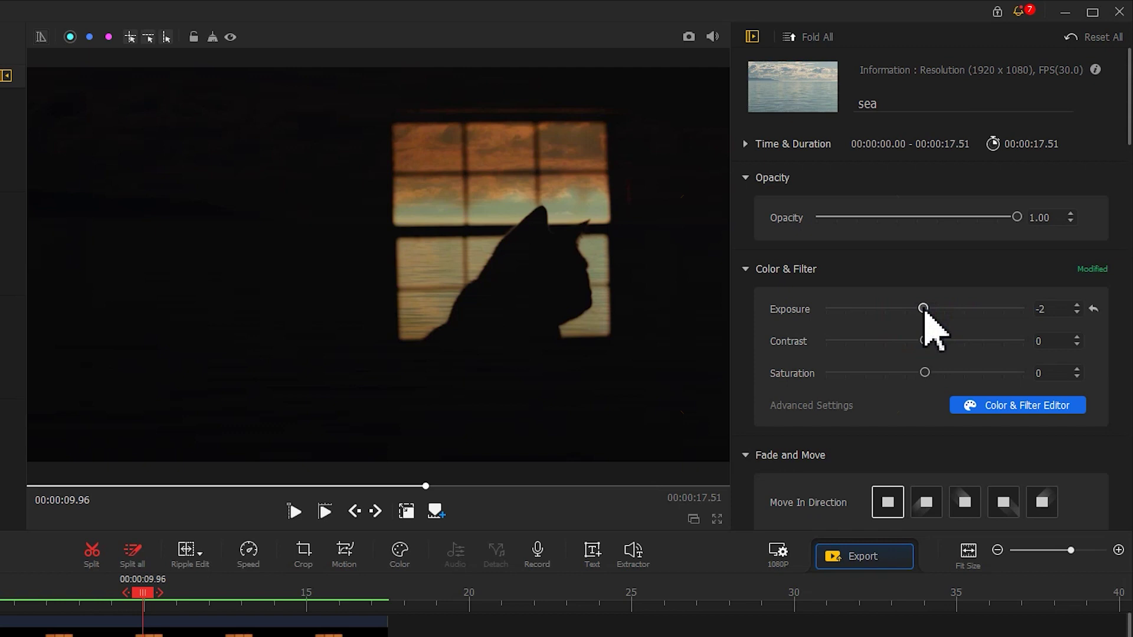
pyautogui.click(925, 341)
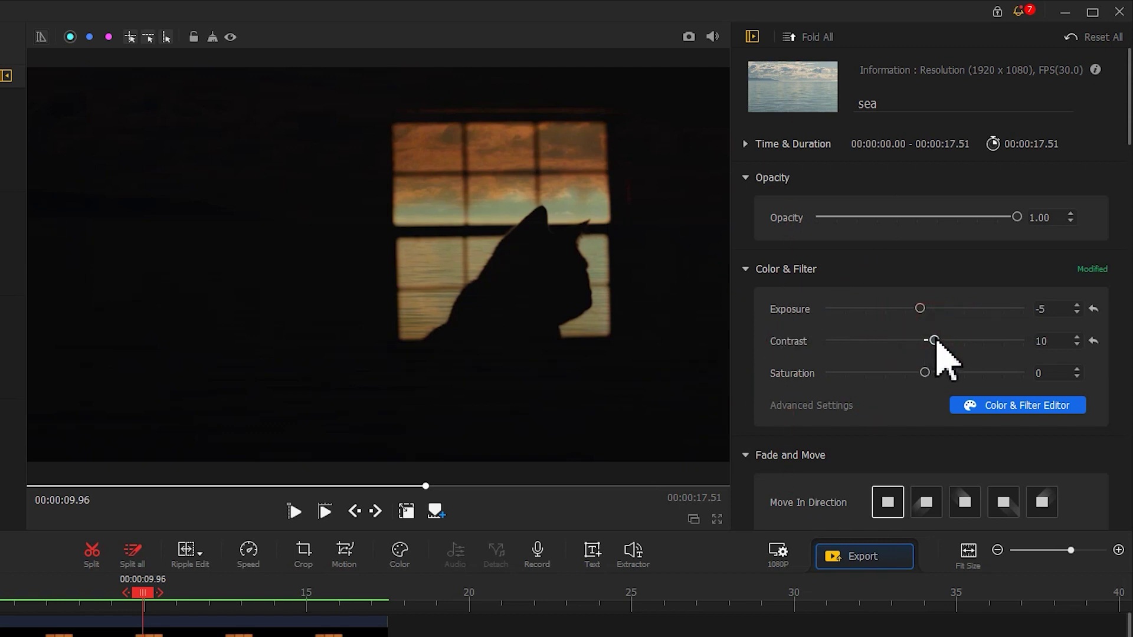
pyautogui.moveTo(926, 373); pyautogui.dragTo(940, 377)
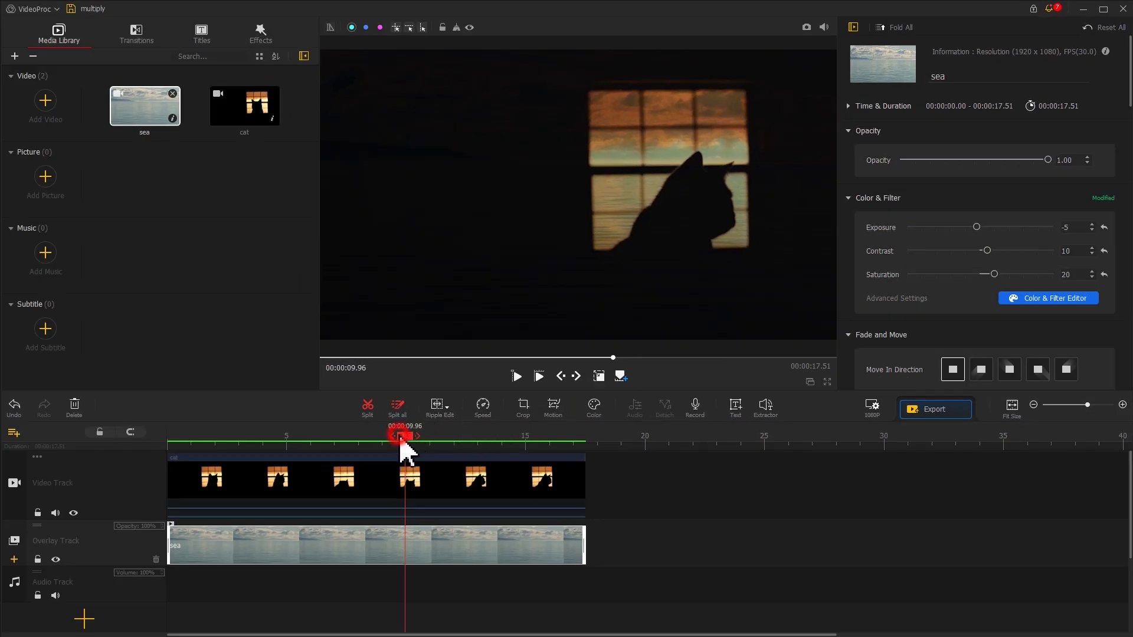
pyautogui.moveTo(401, 440); pyautogui.dragTo(101, 437)
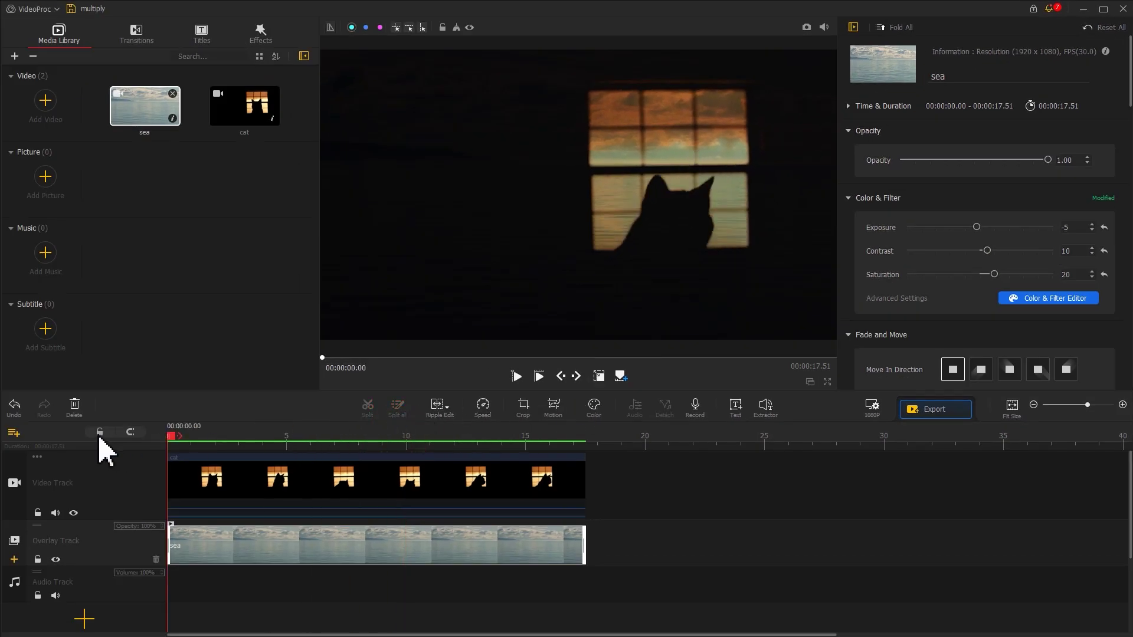
# Play back the preview, then apply Multiply blending to the sea overlay on the airplane-window clip
pyautogui.click(514, 379)
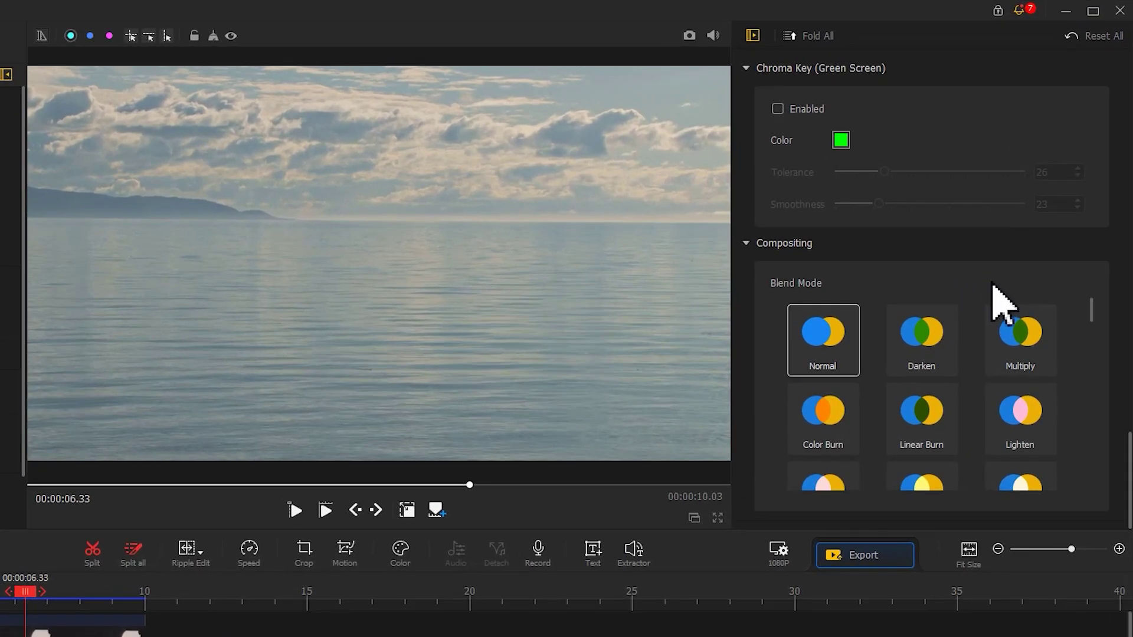
pyautogui.click(1017, 345)
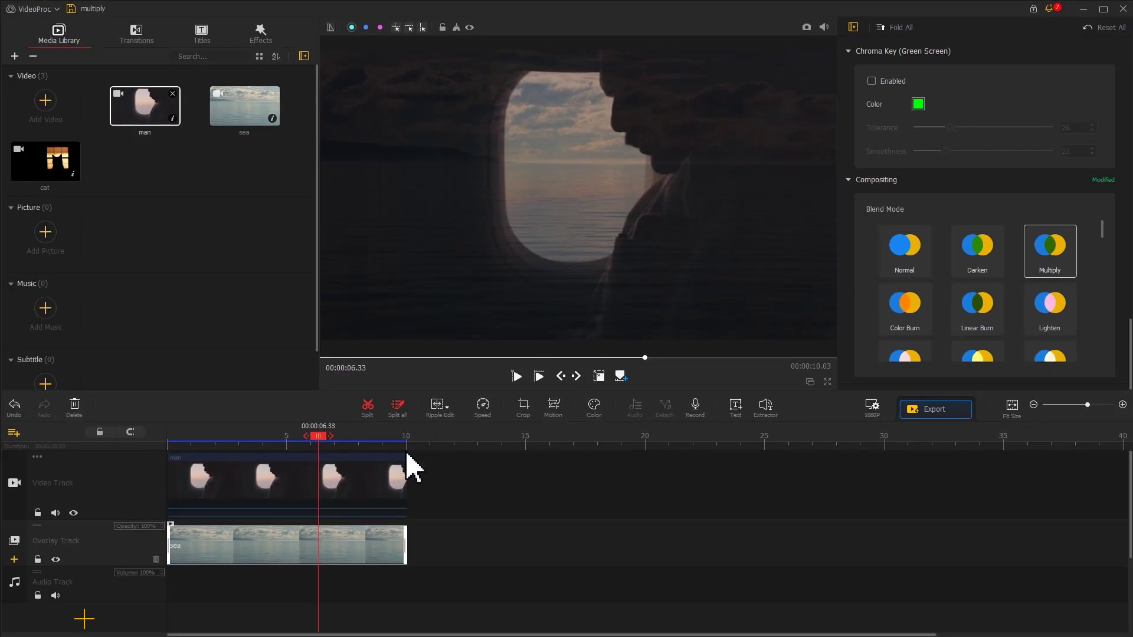
# Lower the man clip's Blacks to -80 in the Color & Filter Editor and apply it
pyautogui.click(379, 485)
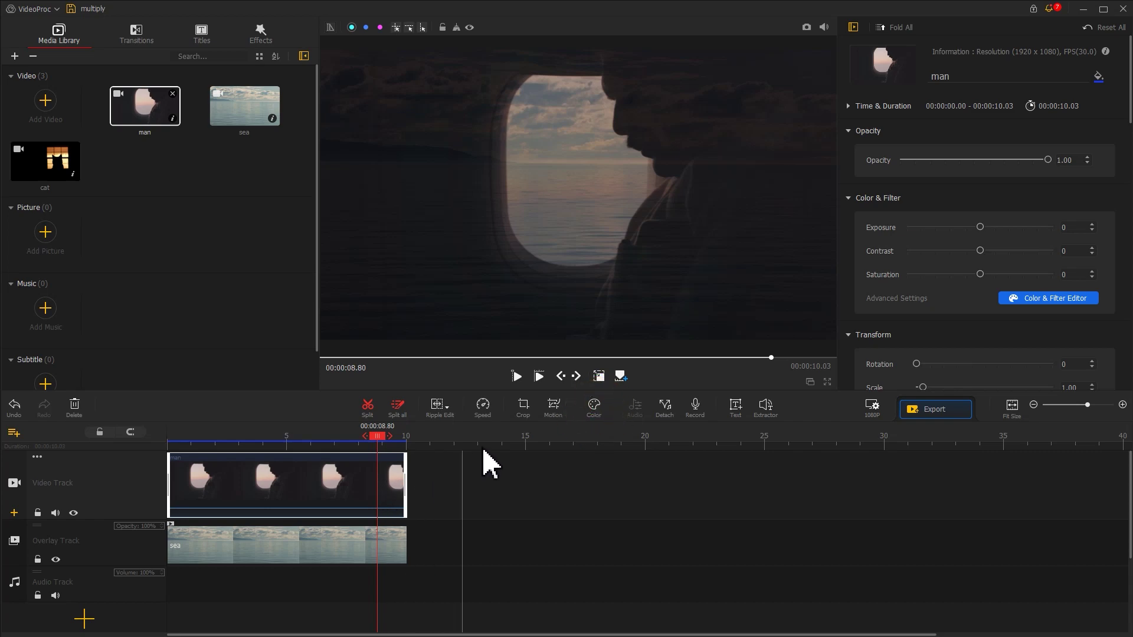
pyautogui.click(594, 410)
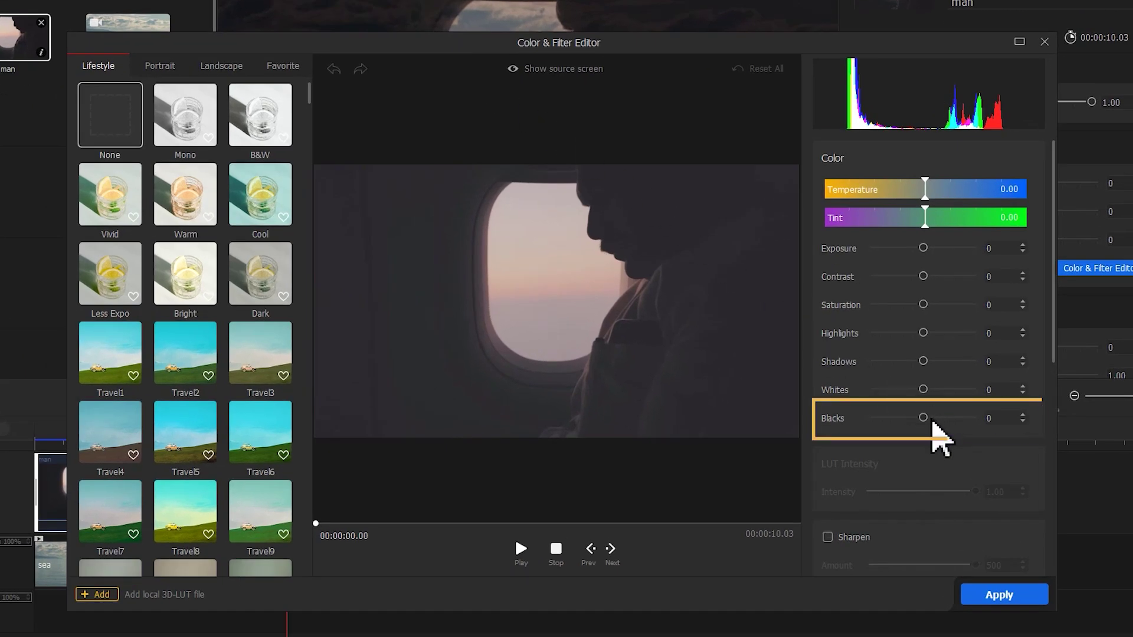
pyautogui.moveTo(923, 419); pyautogui.dragTo(883, 429)
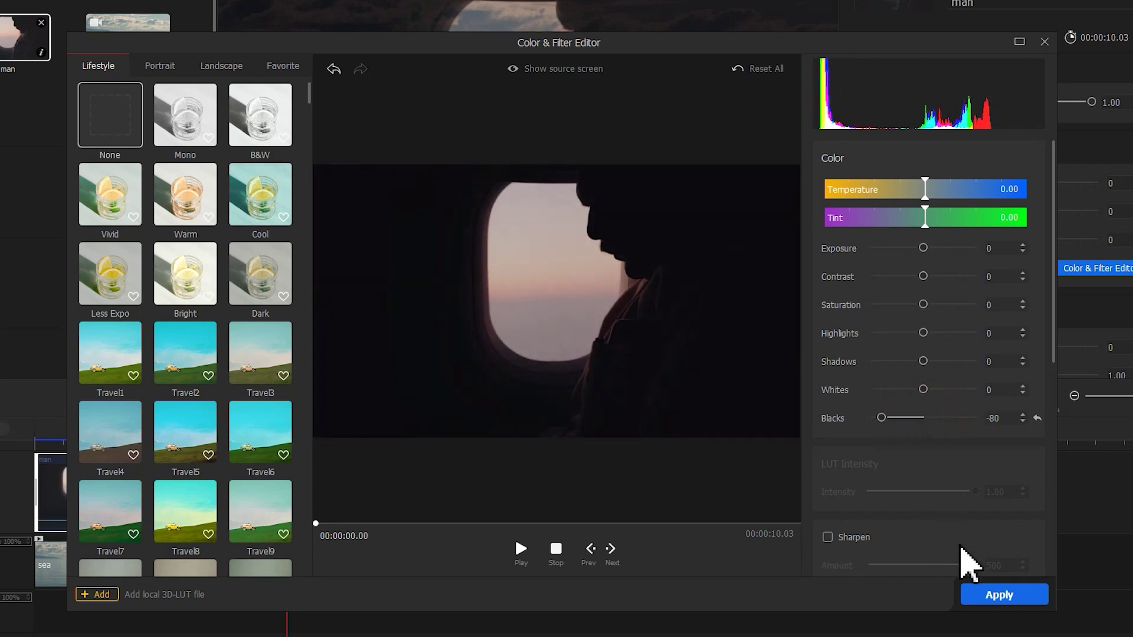
pyautogui.click(983, 590)
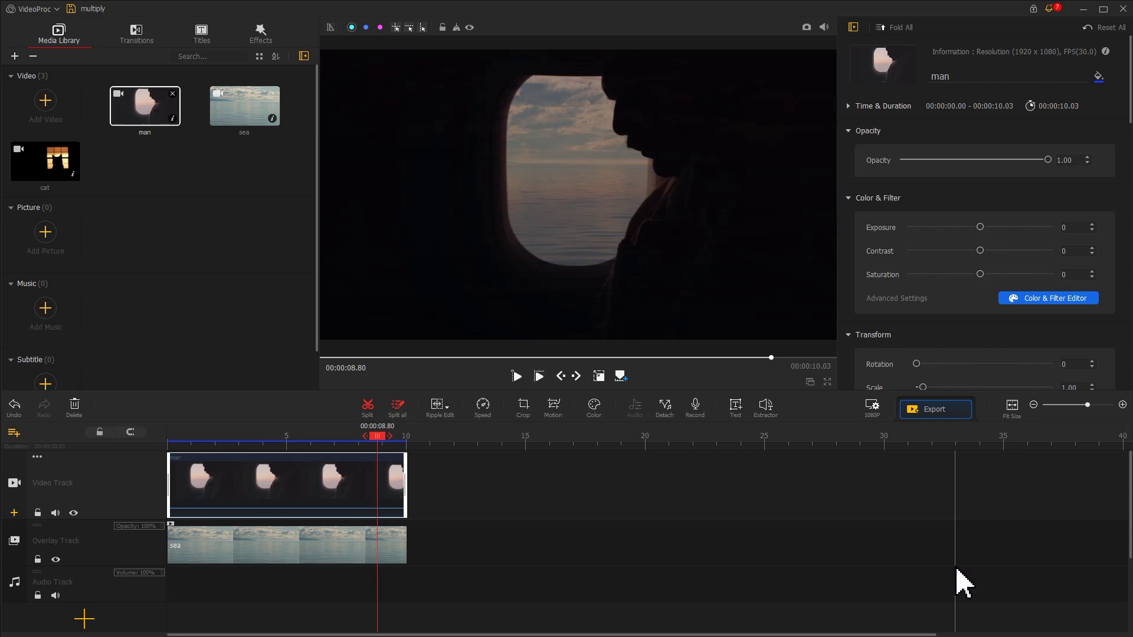